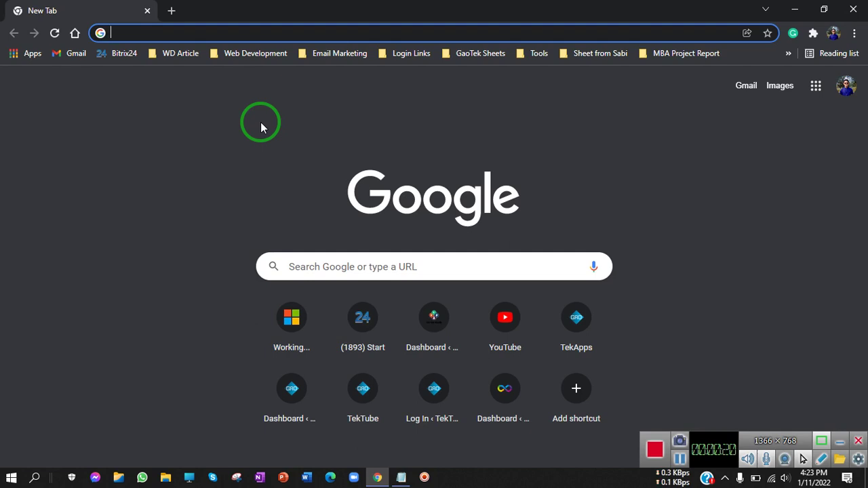
Open vimeo.com and go to the account's live events list.
type("V")
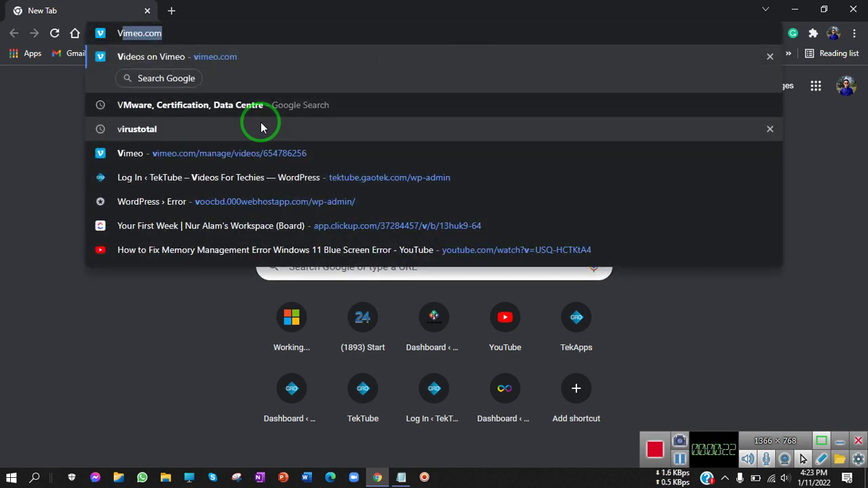
type("imeo")
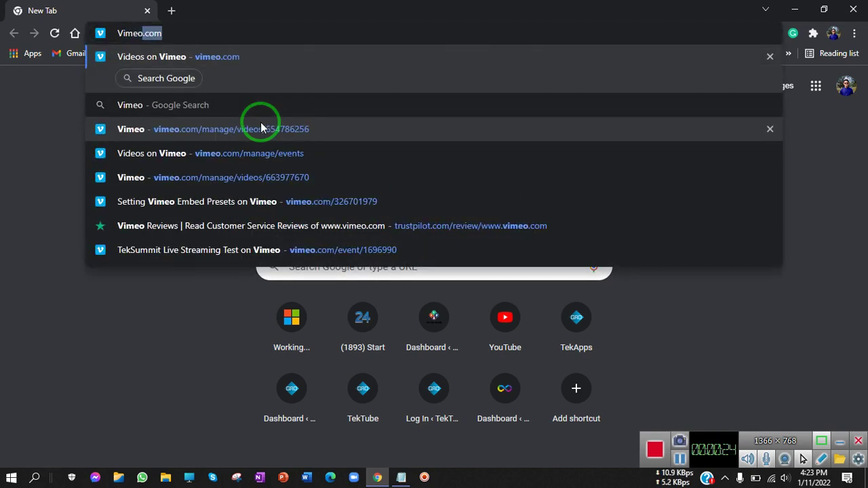
key("Return")
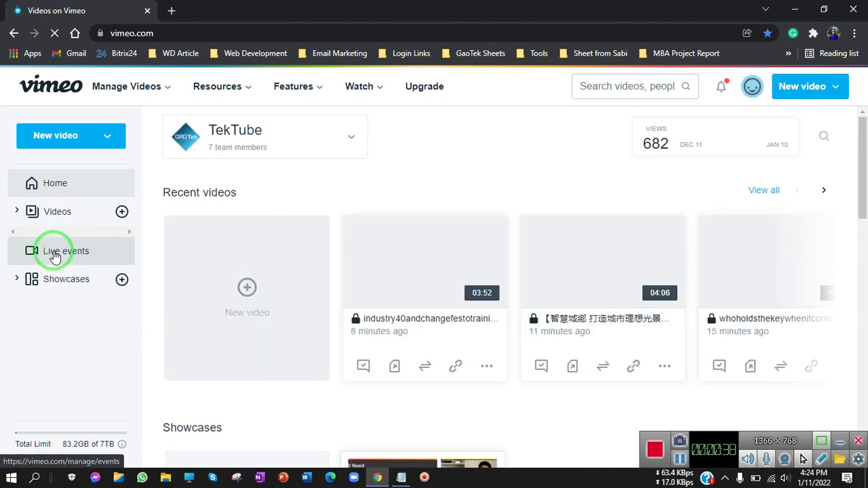
left_click(63, 256)
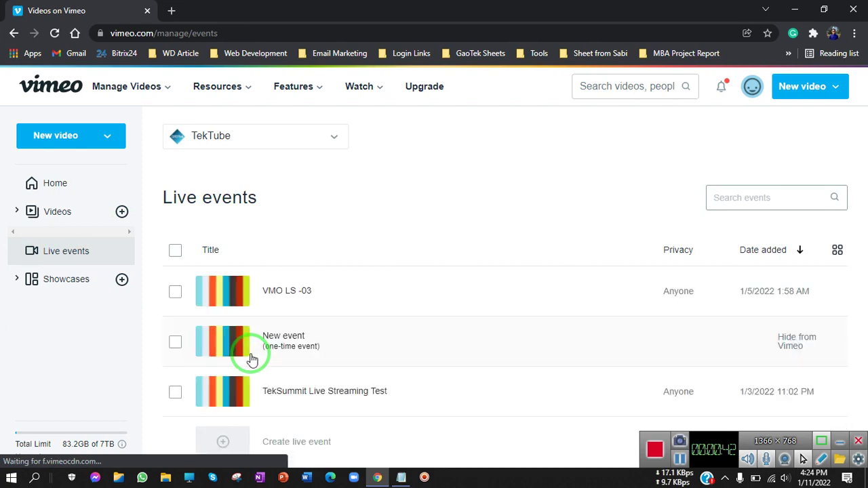
Start creating a new live event and title it "Tech Discussion".
mouse_move(254, 333)
left_mouse_down()
mouse_move(251, 367)
mouse_move(536, 287)
mouse_move(312, 442)
left_mouse_up()
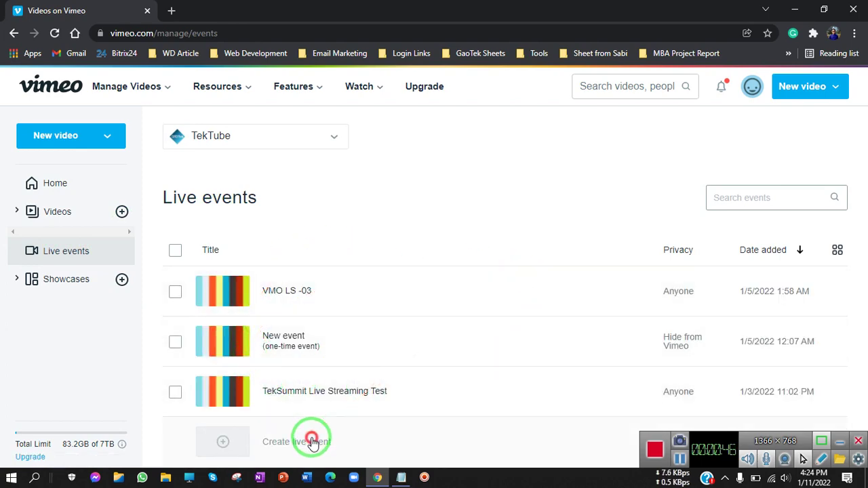
left_click(312, 442)
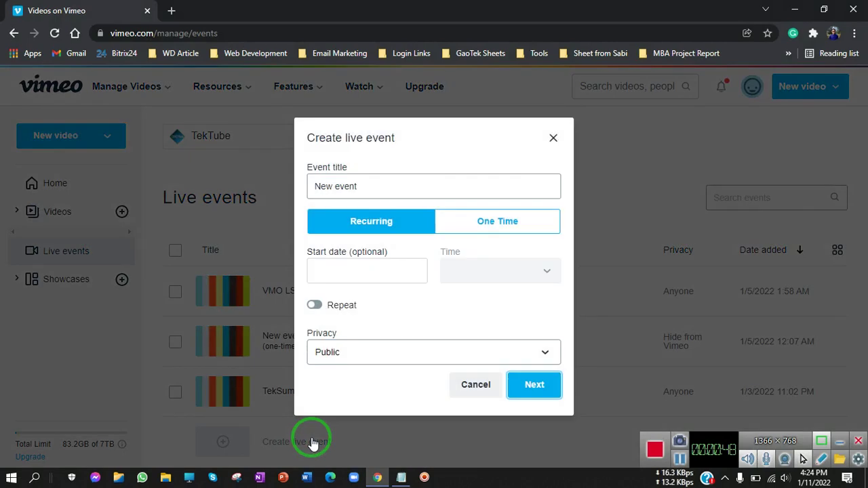
left_click_drag(397, 186, 340, 192)
key("BackSpace")
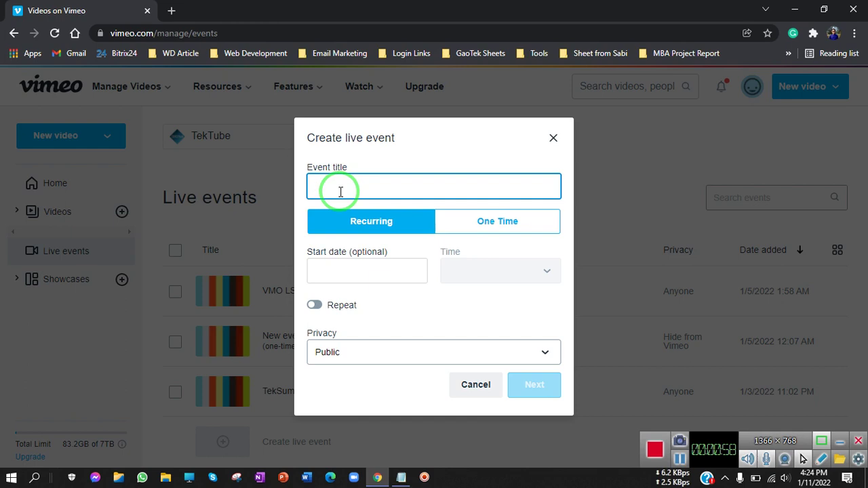
type("Tech")
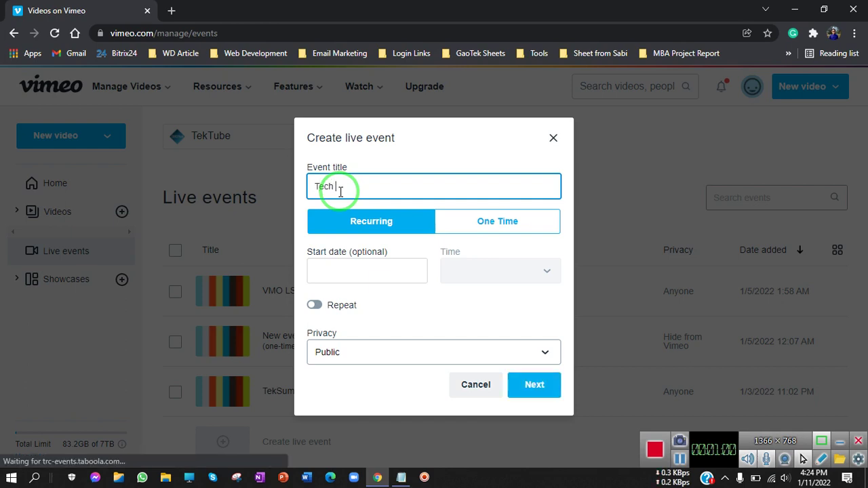
type(" Discussion")
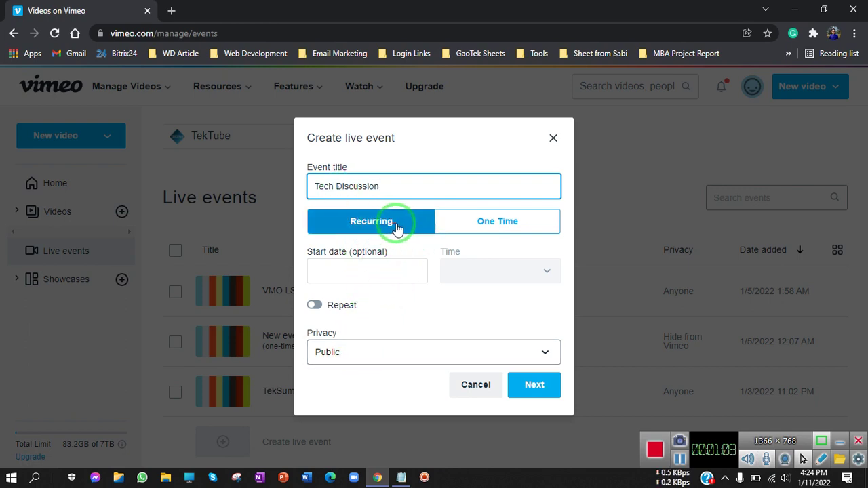
Make the live event one-time and schedule it for 01/16/2022 at 7:00 PM.
left_click(477, 229)
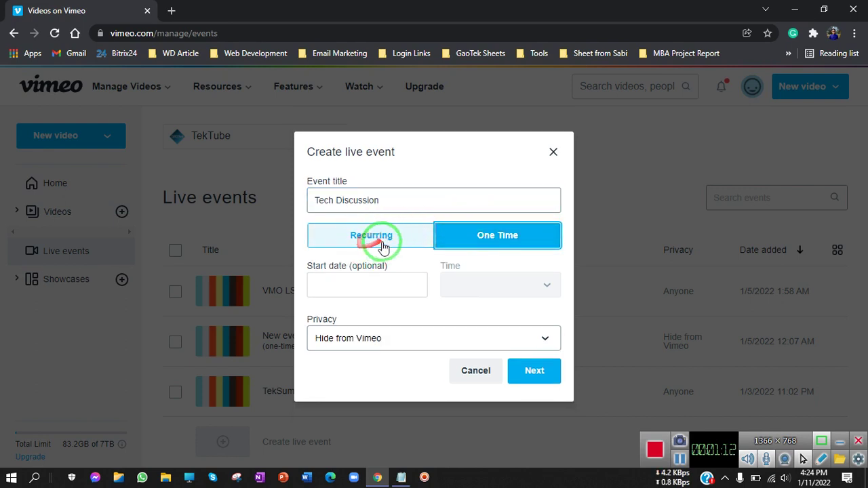
left_click(399, 285)
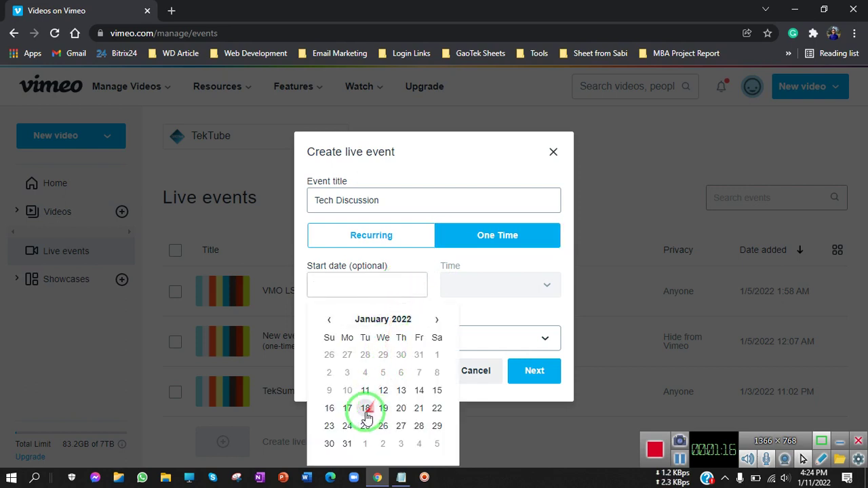
left_click(333, 409)
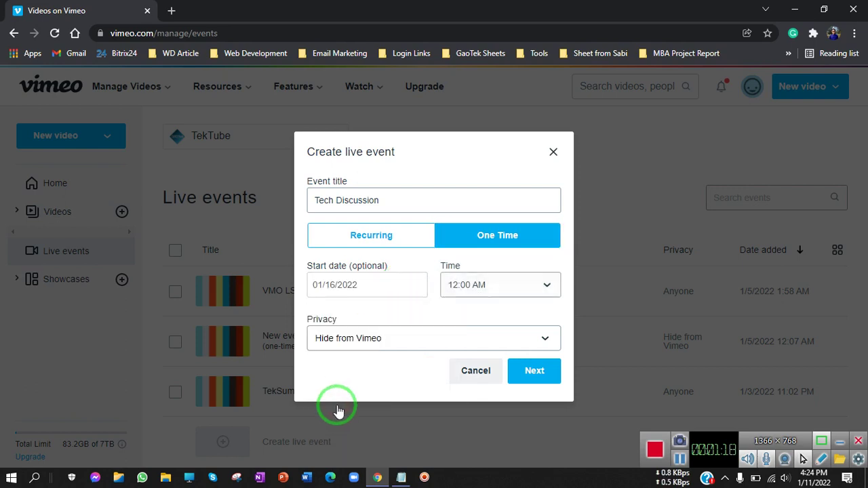
left_click(490, 287)
scroll(488, 203, "down", 1)
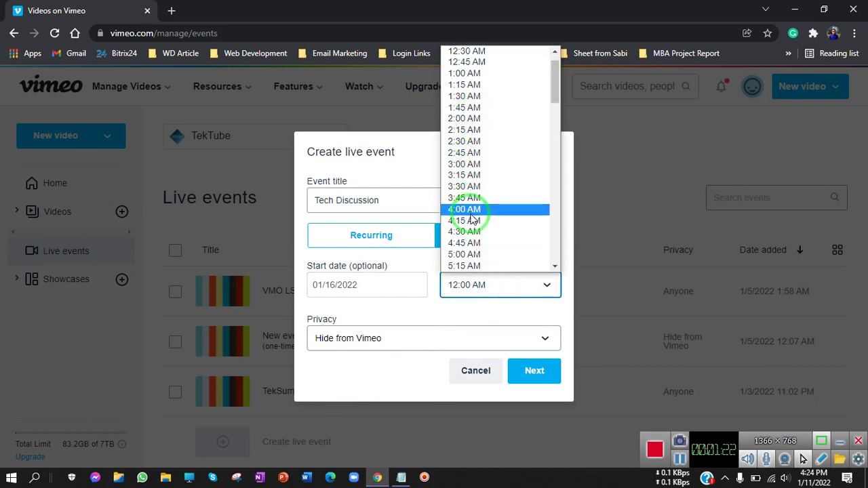
scroll(483, 131, "up", 1)
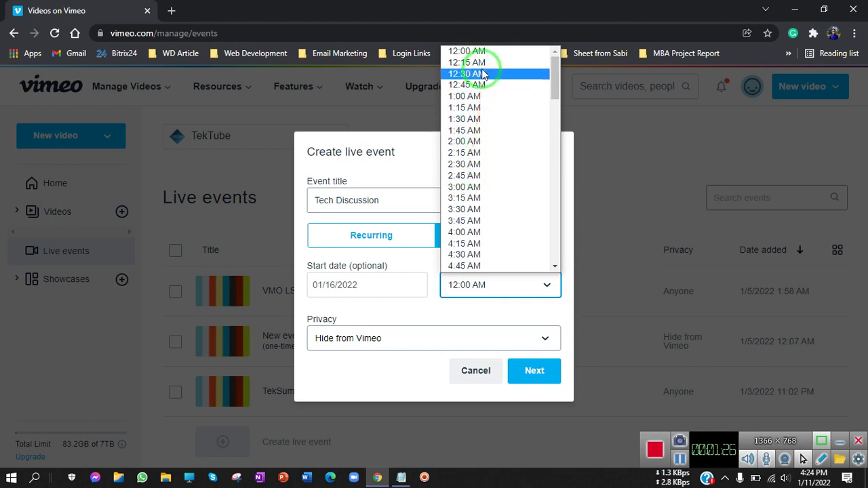
scroll(474, 135, "down", 5)
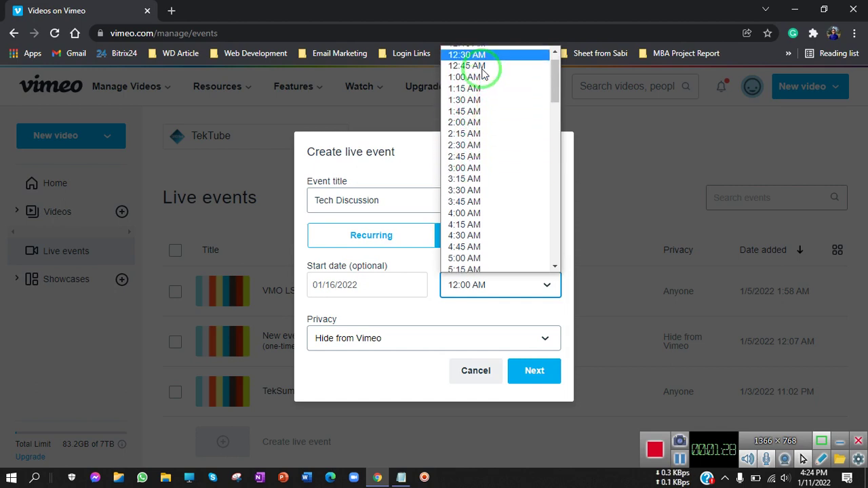
scroll(467, 192, "down", 6)
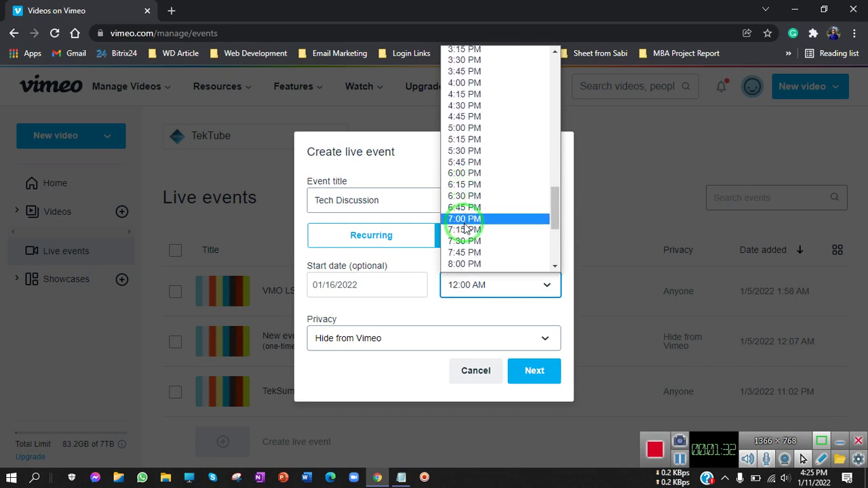
left_click(465, 224)
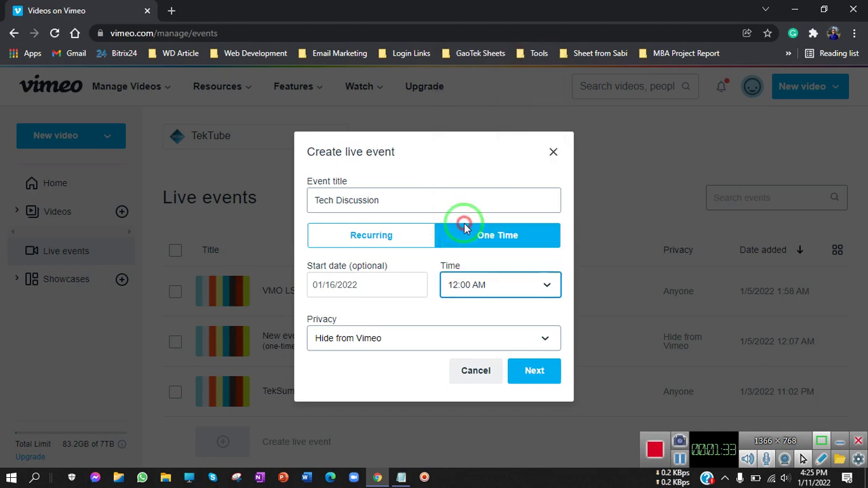
Set the live event's privacy to Public and create the event.
left_click(410, 341)
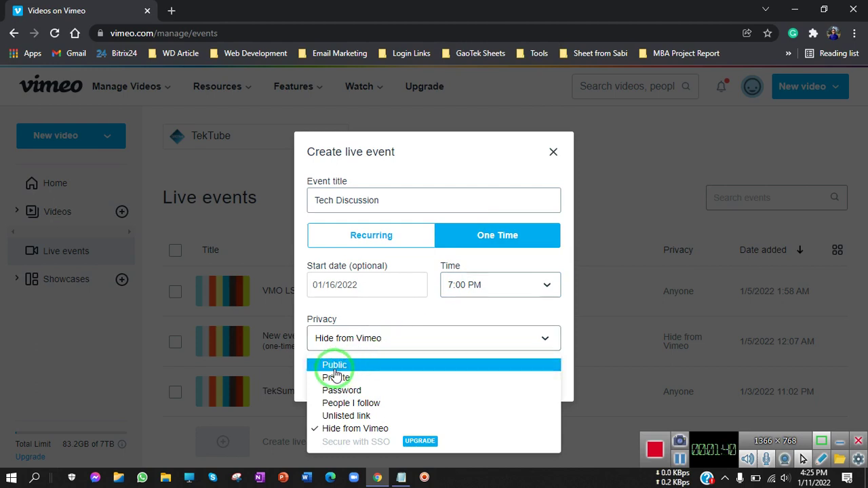
left_click(336, 369)
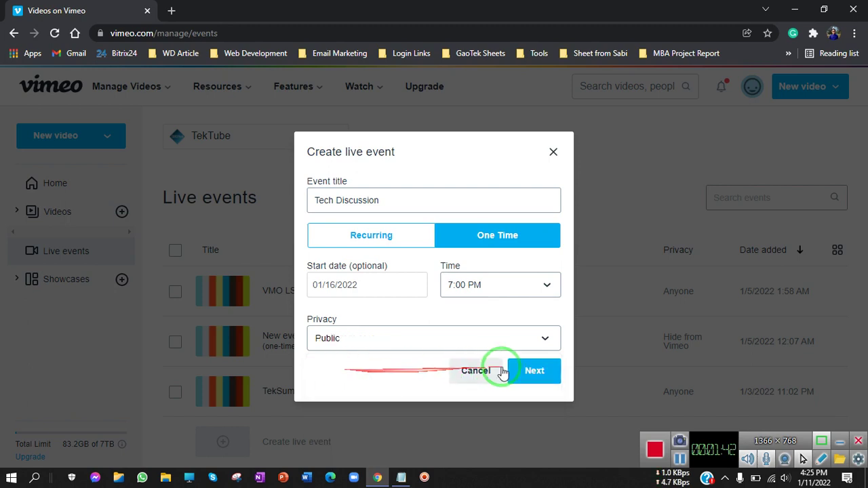
left_click(536, 370)
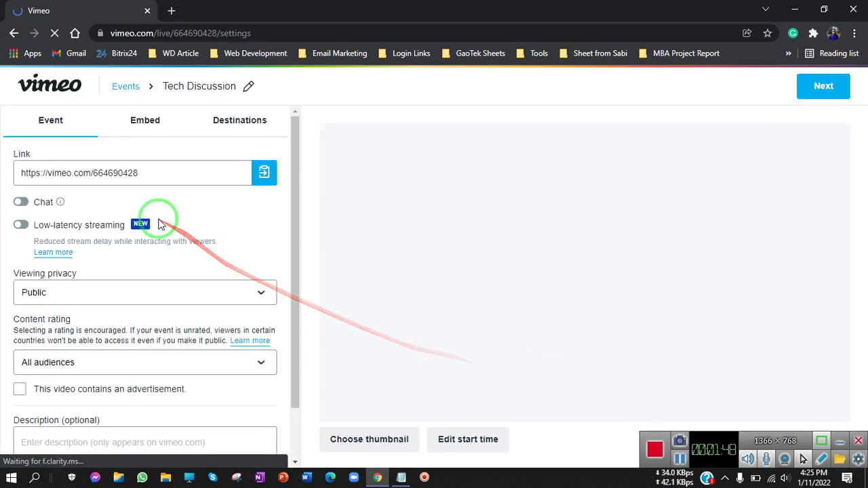
Enable chat for the Tech Discussion event and proceed to its production page.
scroll(120, 330, "down", 2)
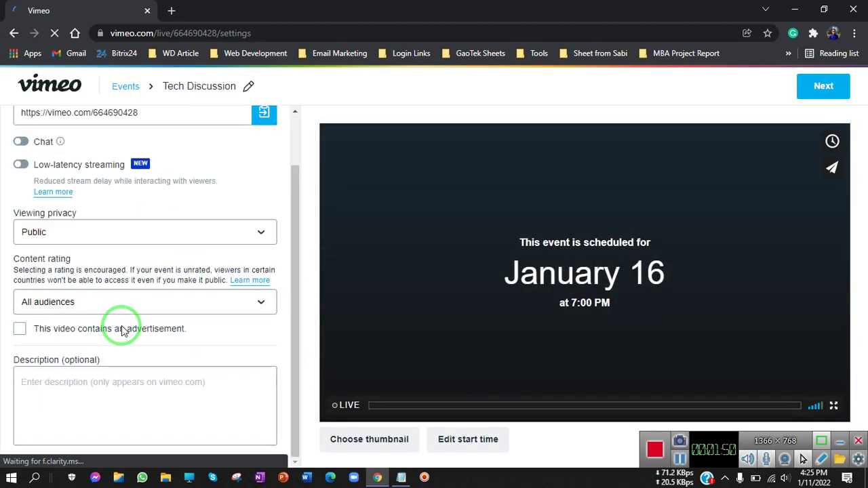
left_click(102, 380)
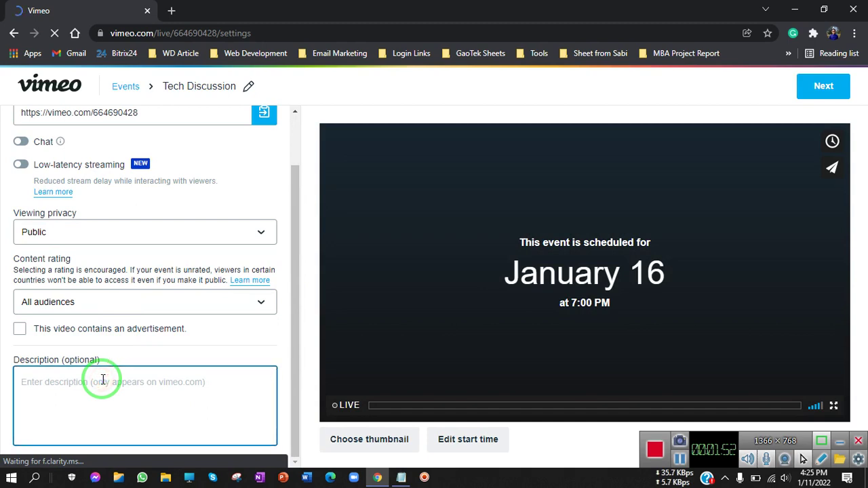
scroll(188, 196, "up", 2)
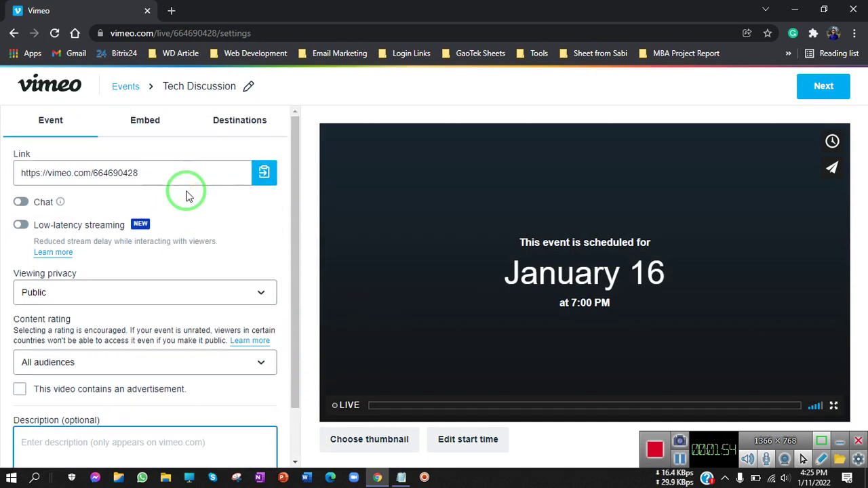
left_click(21, 205)
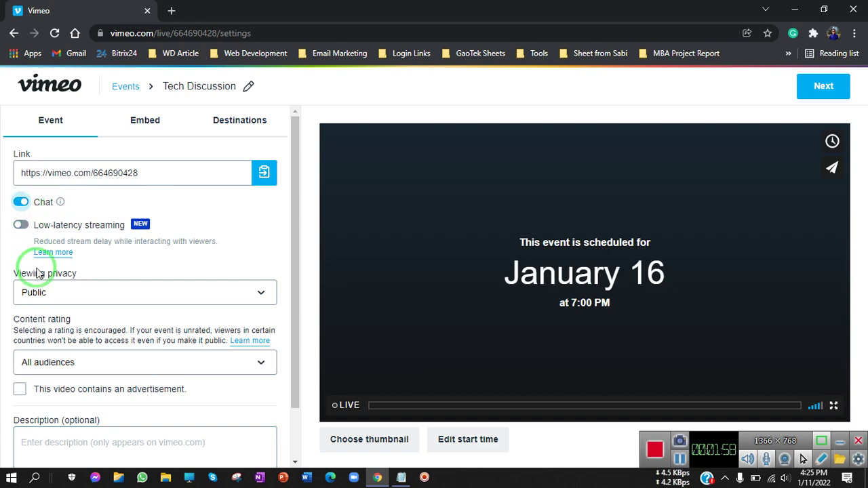
left_click_drag(179, 174, 15, 173)
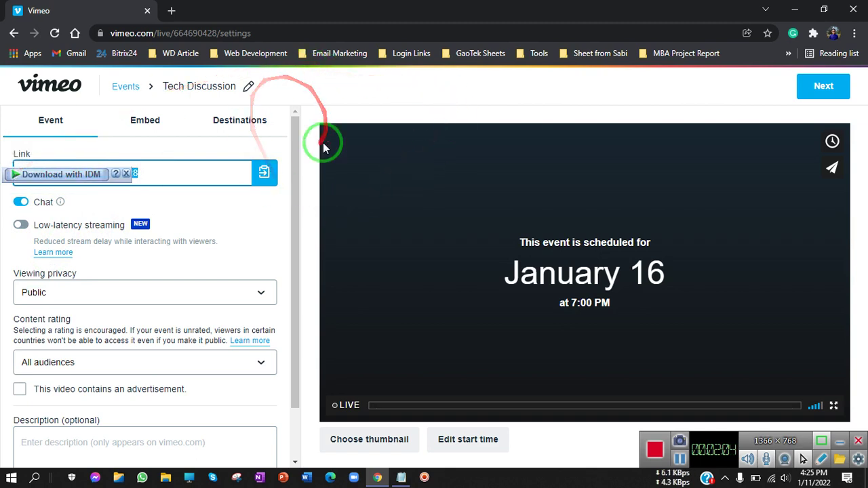
left_click(818, 89)
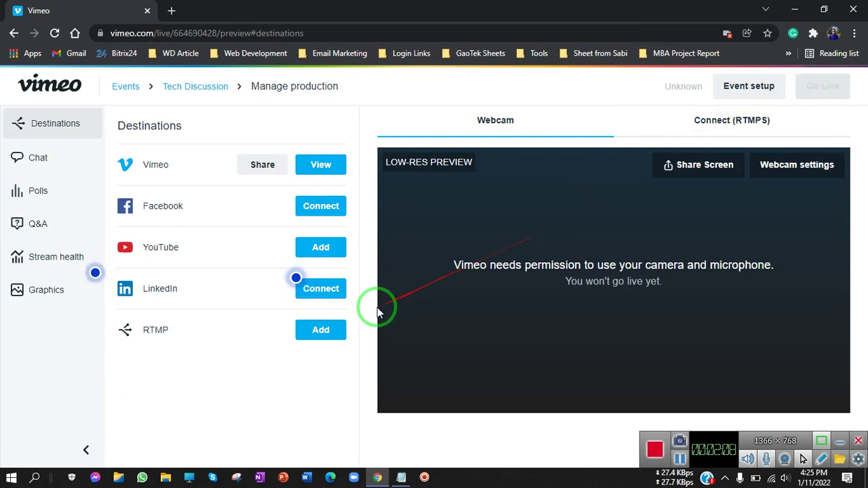
Copy the RTMPS URL and the stream key from the event's RTMPS encoder connection details.
left_click(730, 136)
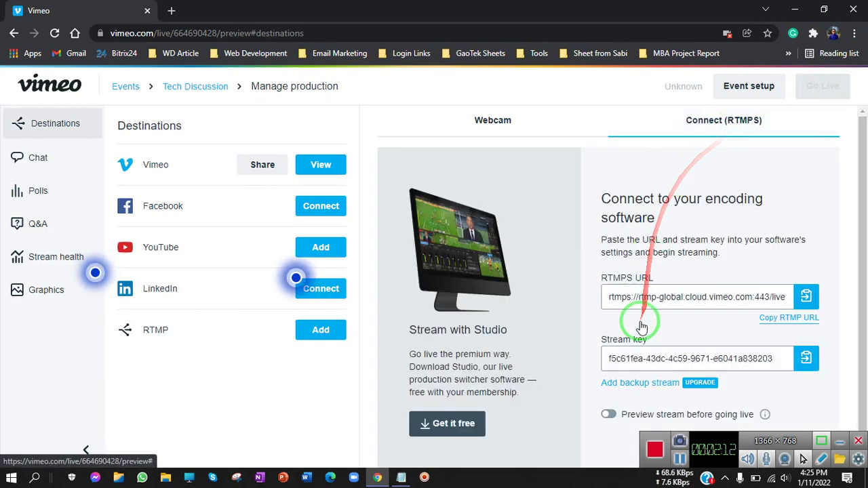
left_click_drag(603, 289, 638, 291)
left_click(806, 286)
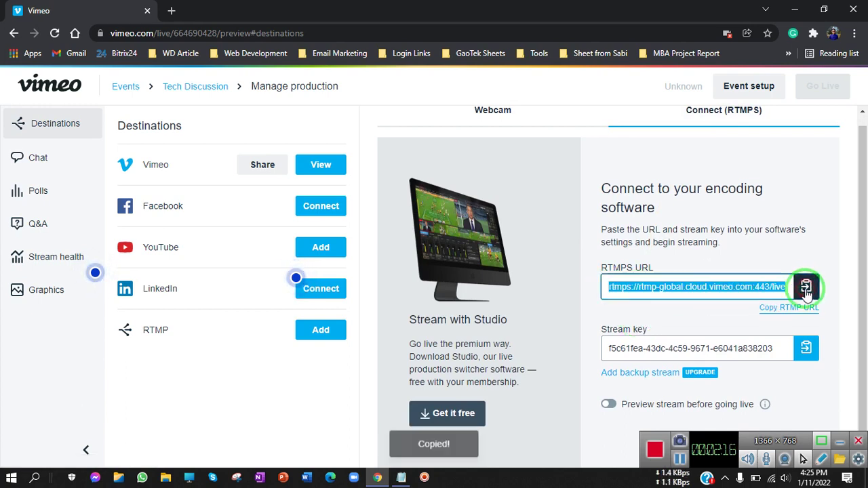
left_click(806, 349)
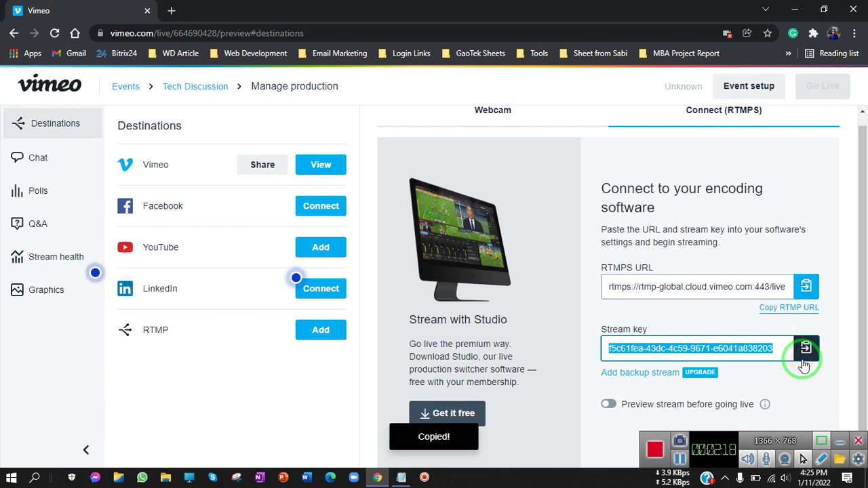
left_click(680, 460)
left_click(679, 460)
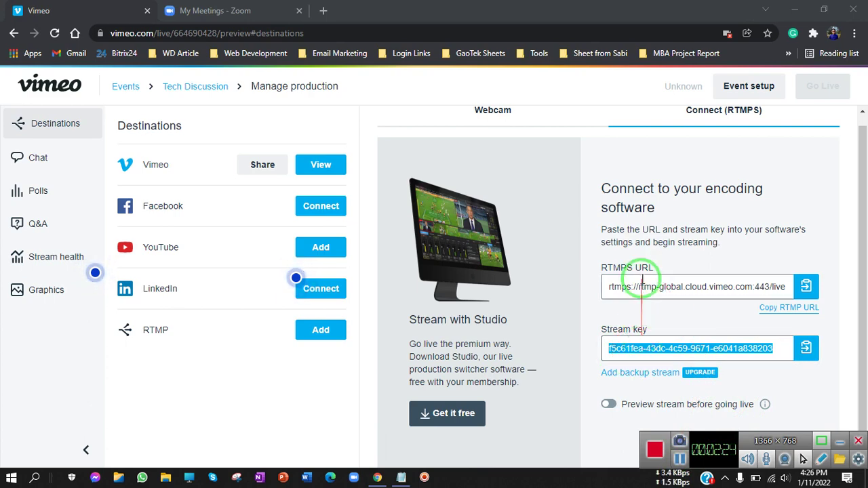
Switch to Zoom and start scheduling a new meeting with the topic "Tech Discussion".
left_click(238, 9)
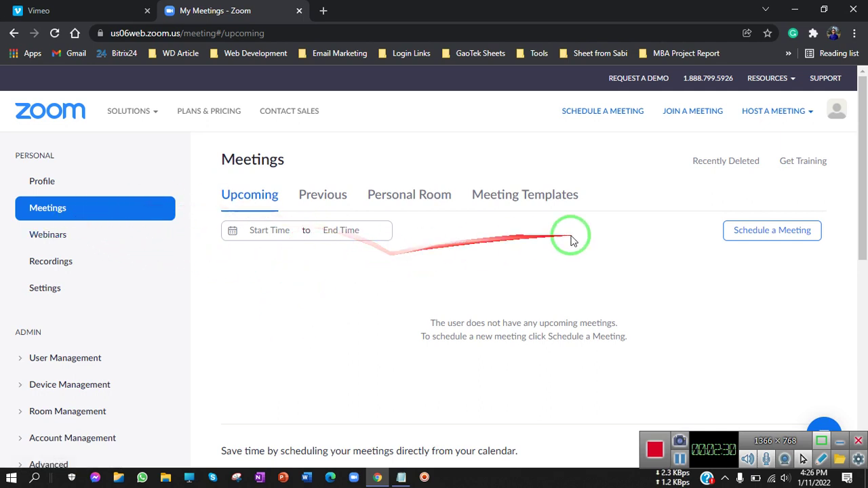
left_click(754, 247)
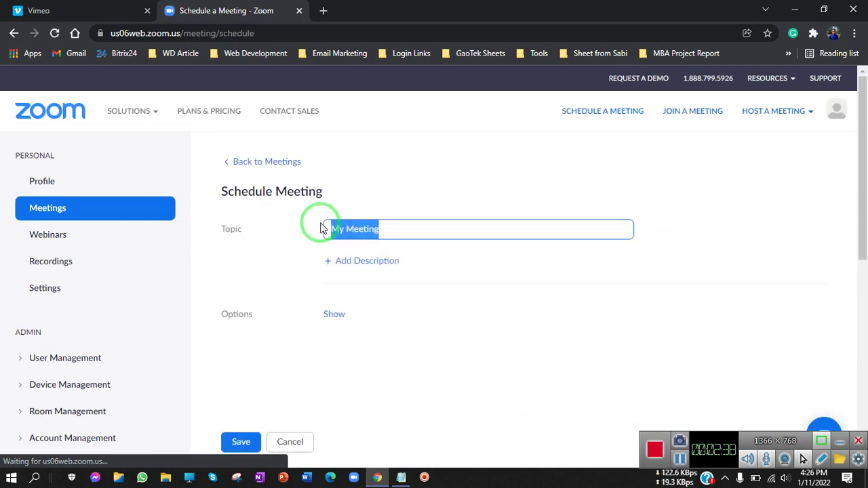
type("Y")
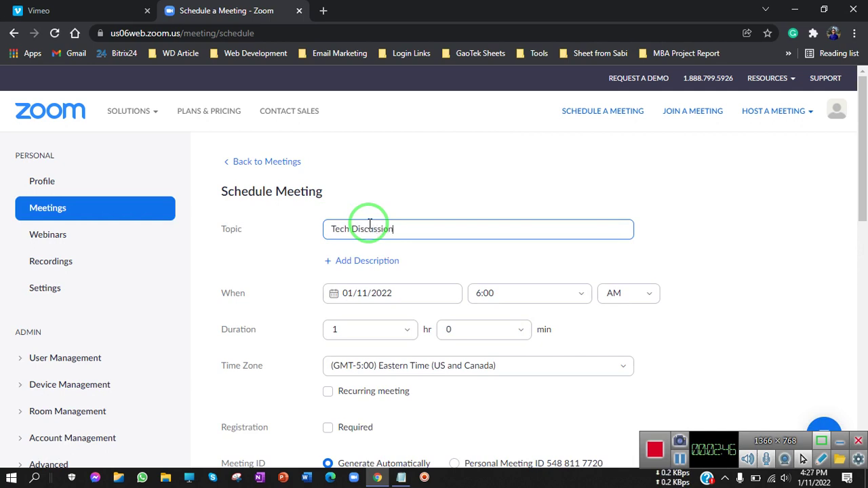
Schedule the meeting for 01/16/2022 at 07:00 PM with a duration of 1 hour.
left_click(405, 307)
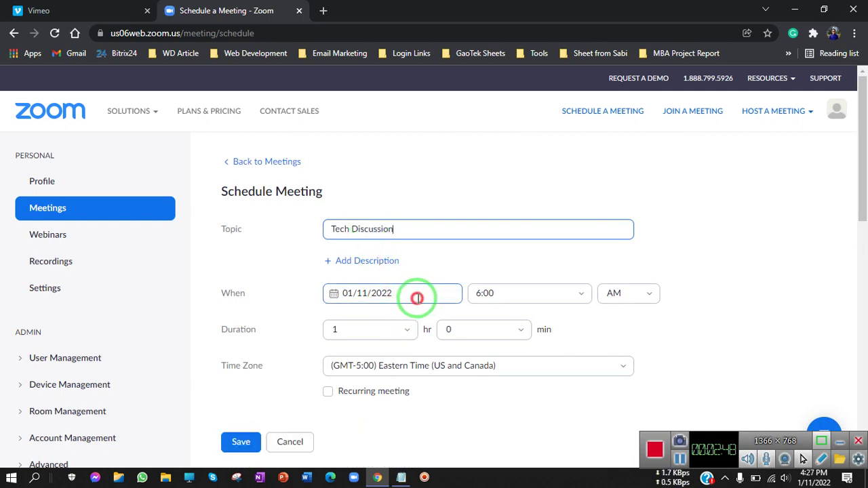
left_click(417, 298)
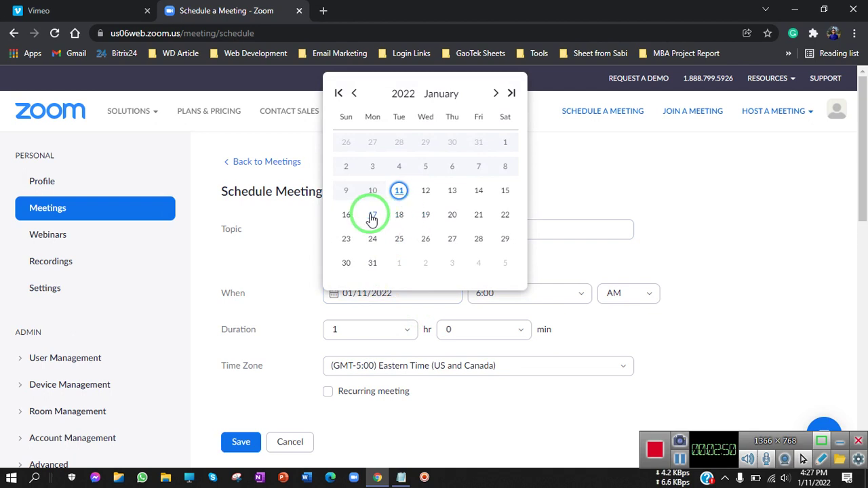
left_click(343, 216)
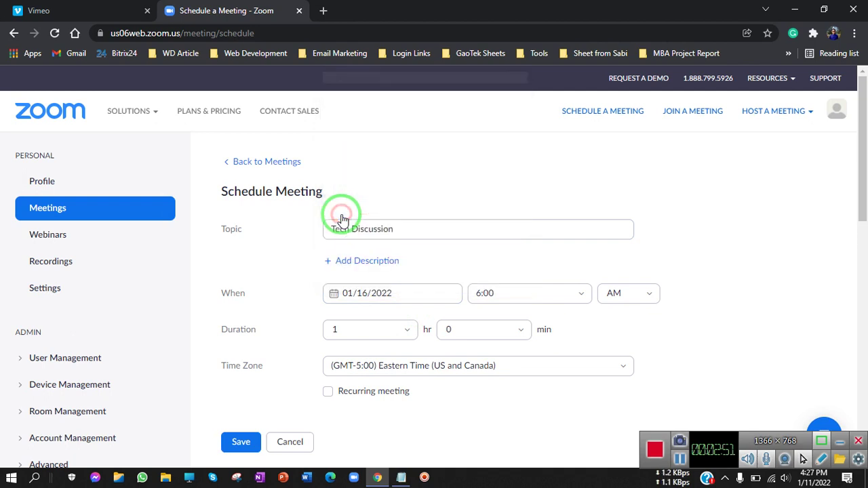
left_click(525, 295)
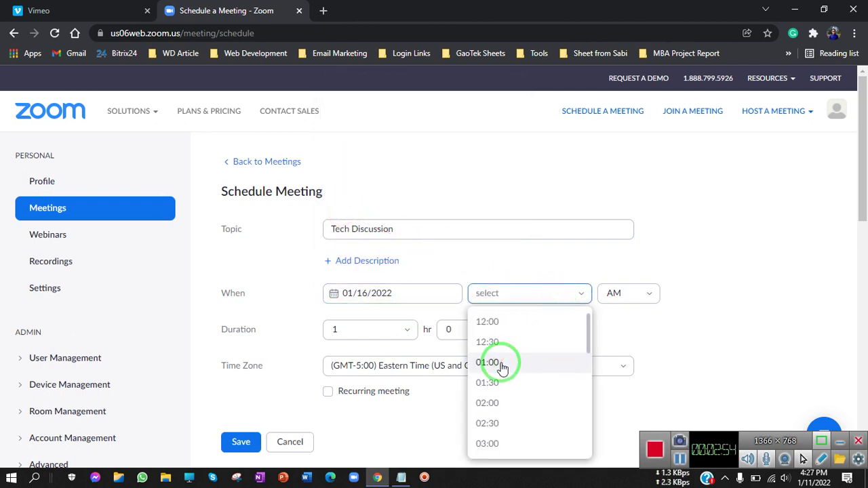
type("7")
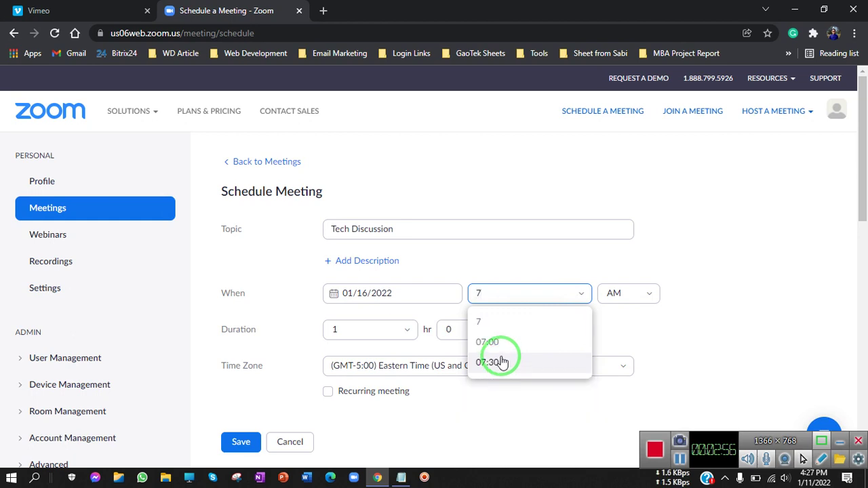
left_click(503, 345)
left_click(633, 296)
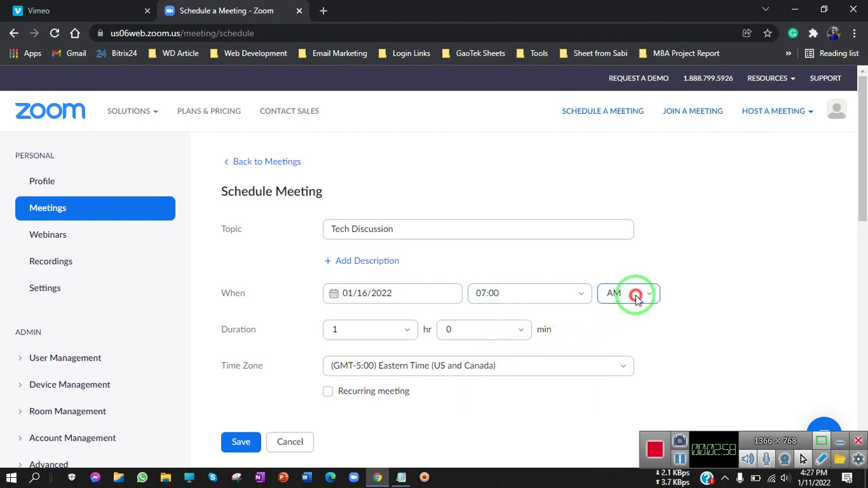
left_click(614, 343)
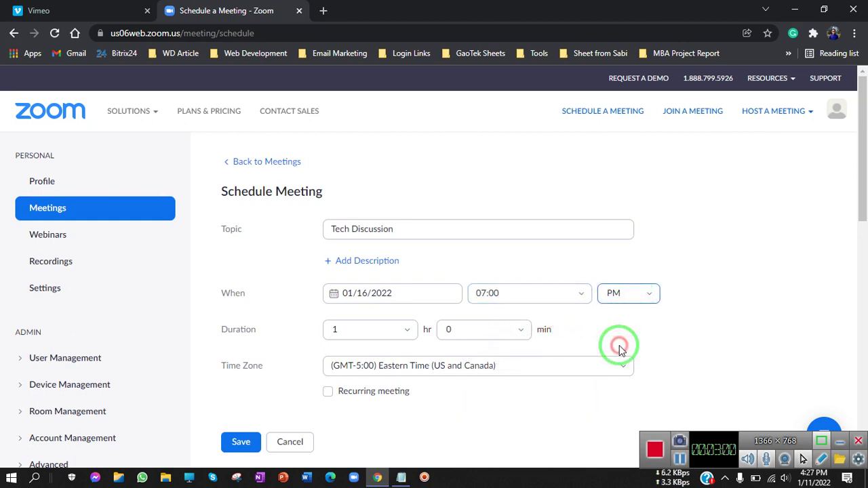
left_click(380, 331)
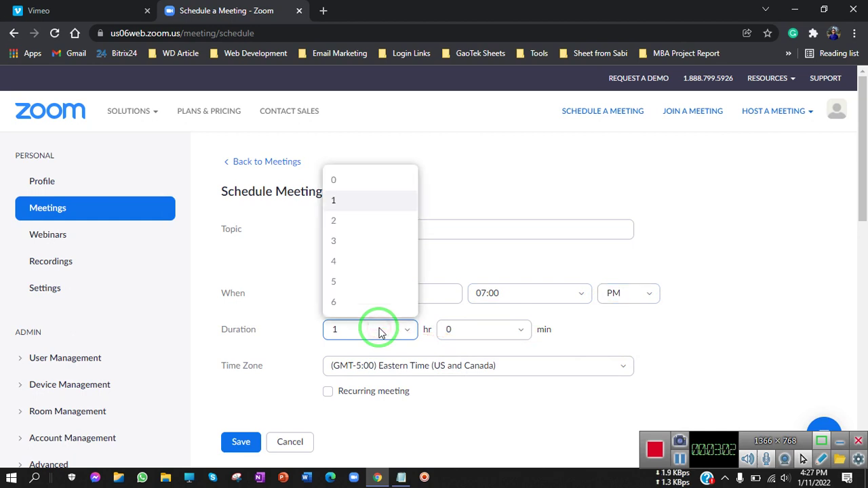
left_click(363, 211)
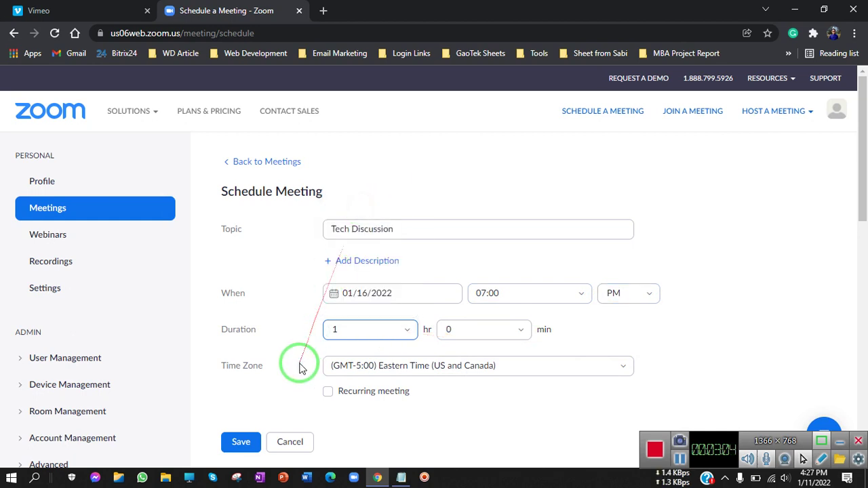
Turn off the passcode requirement in the meeting's security options and save the meeting.
scroll(299, 364, "down", 1)
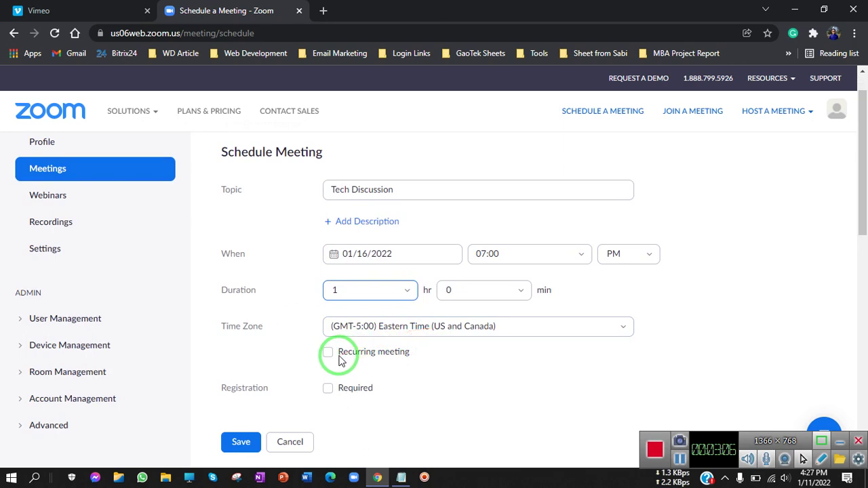
scroll(339, 358, "down", 1)
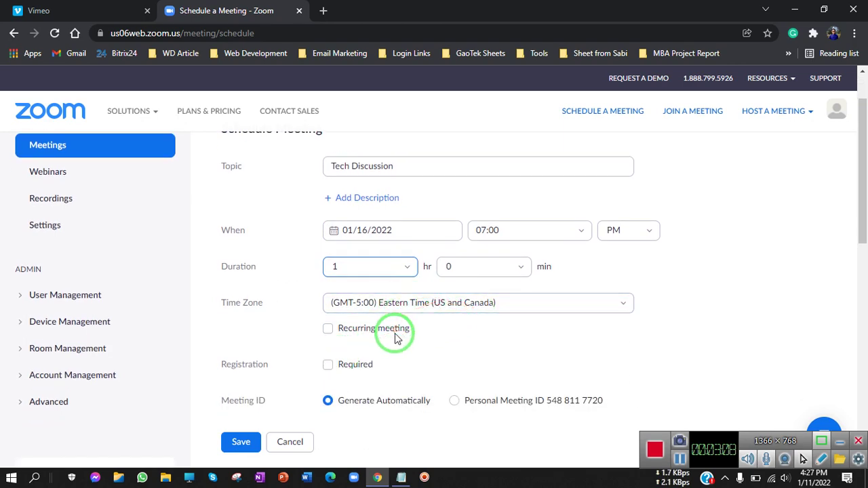
scroll(396, 334, "down", 2)
scroll(394, 333, "down", 3)
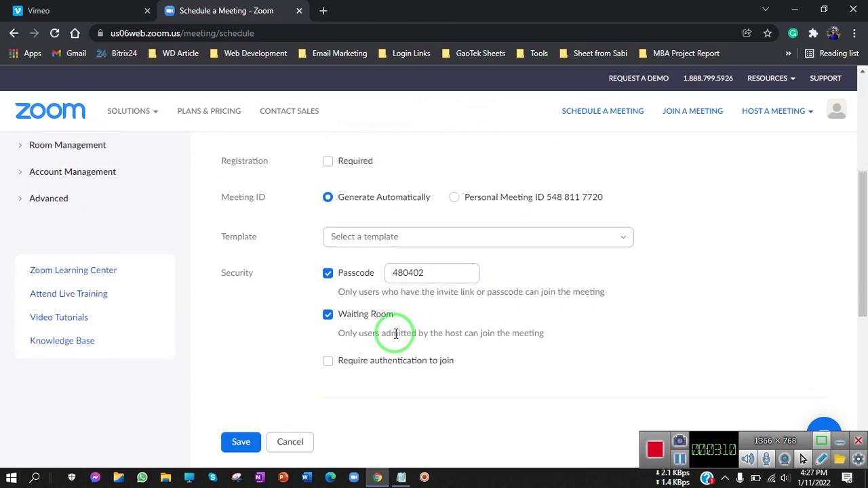
left_click(328, 256)
scroll(316, 324, "down", 4)
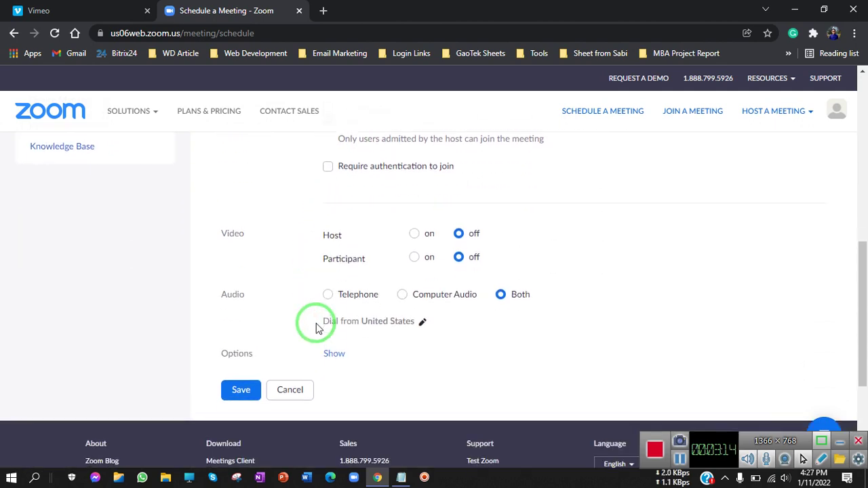
left_click(239, 392)
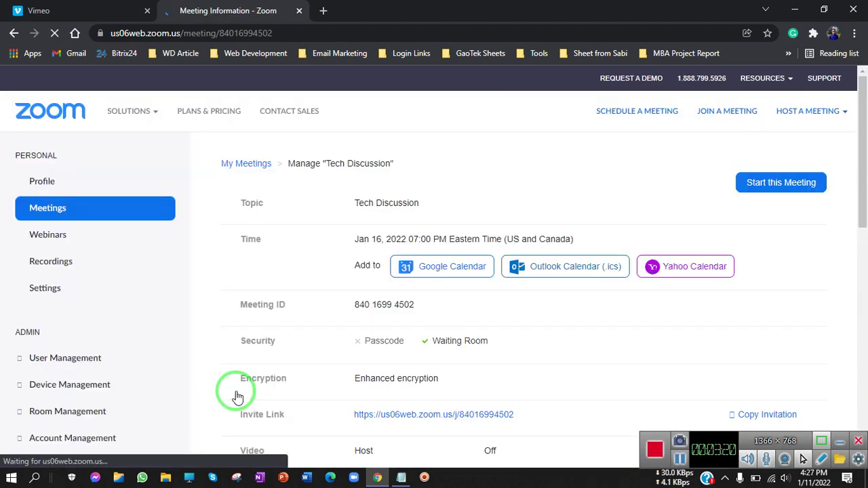
Open the custom streaming service configuration in the saved meeting's Live Streaming section.
scroll(238, 397, "down", 5)
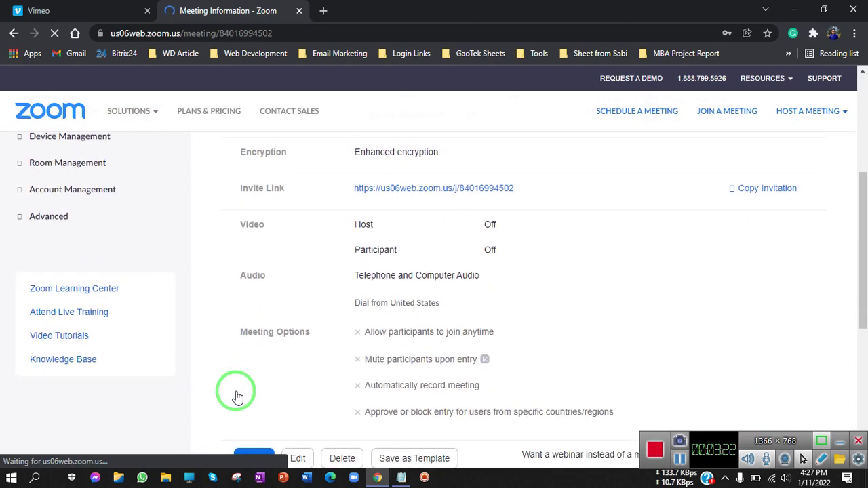
scroll(237, 396, "down", 5)
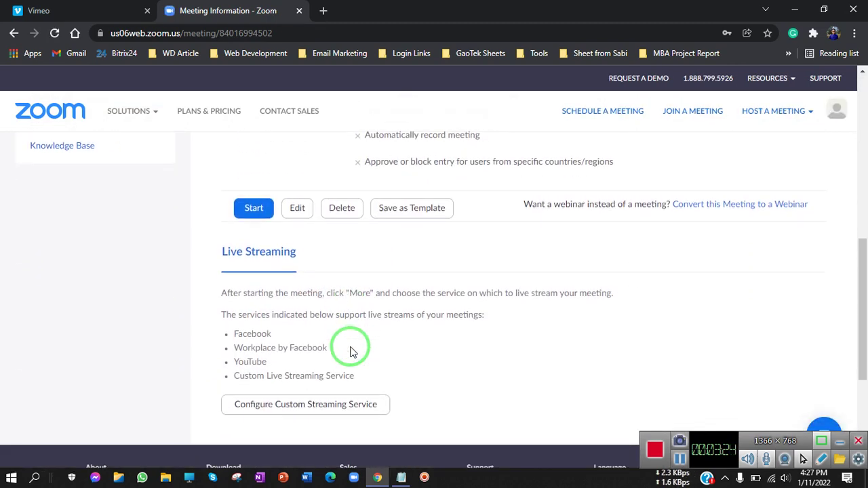
scroll(351, 352, "up", 3)
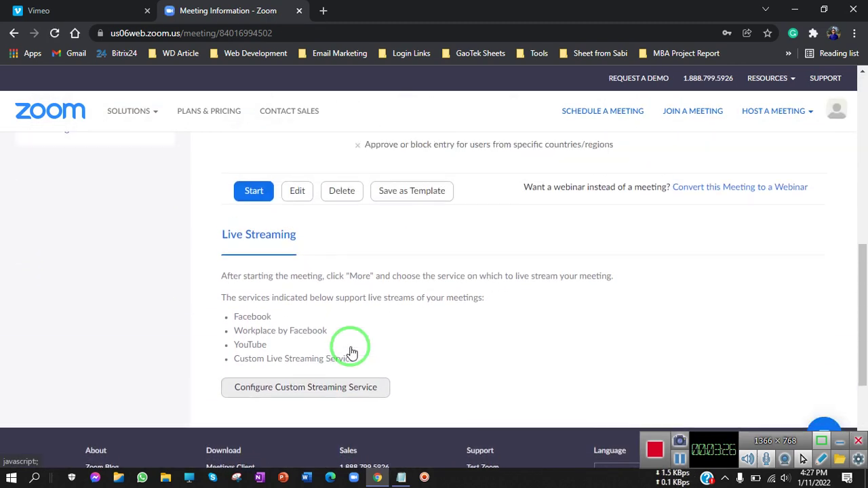
scroll(351, 352, "up", 3)
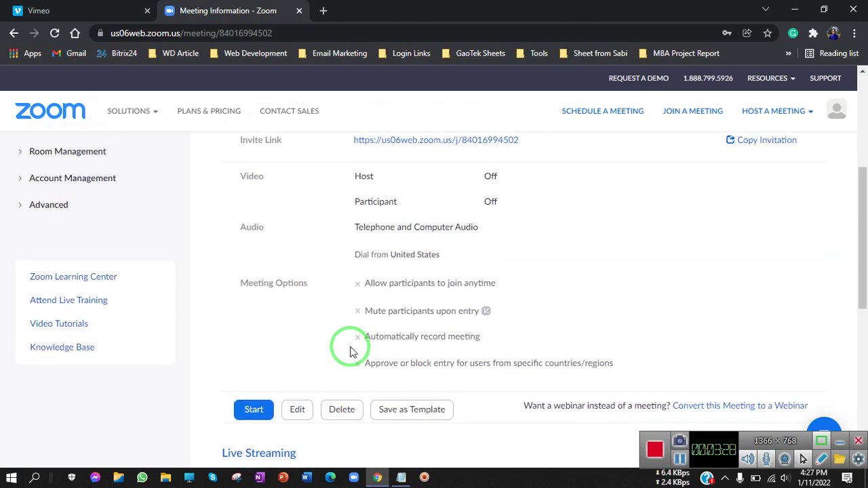
scroll(350, 352, "down", 6)
scroll(350, 351, "up", 1)
scroll(350, 352, "up", 1)
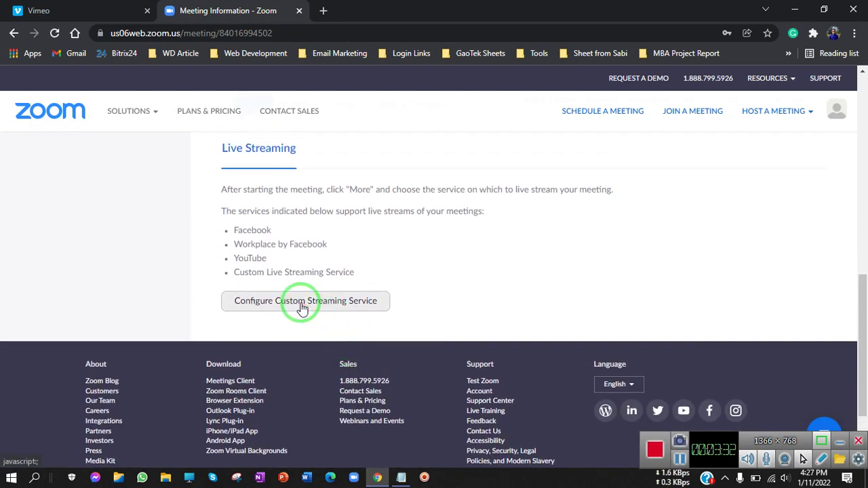
left_click(303, 304)
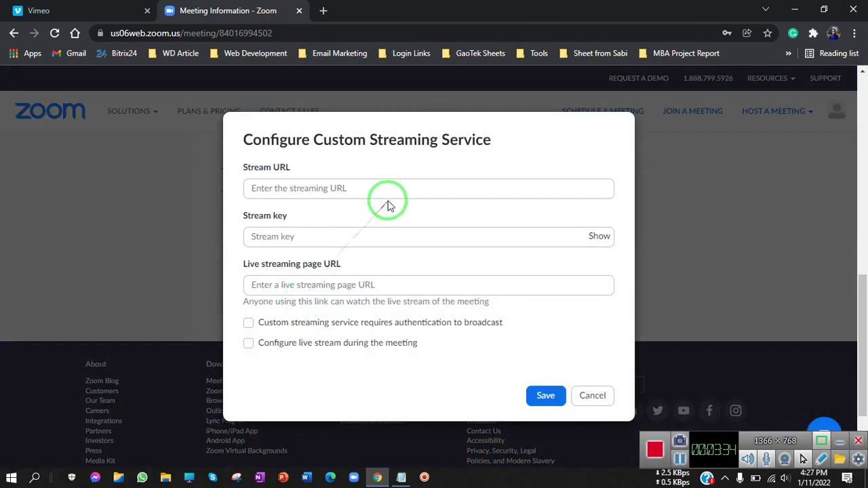
left_click(388, 191)
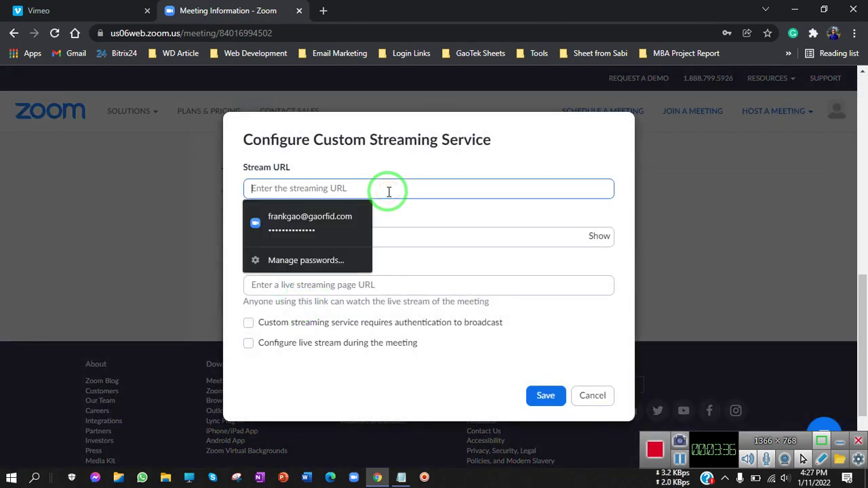
key("super")
left_click(445, 242)
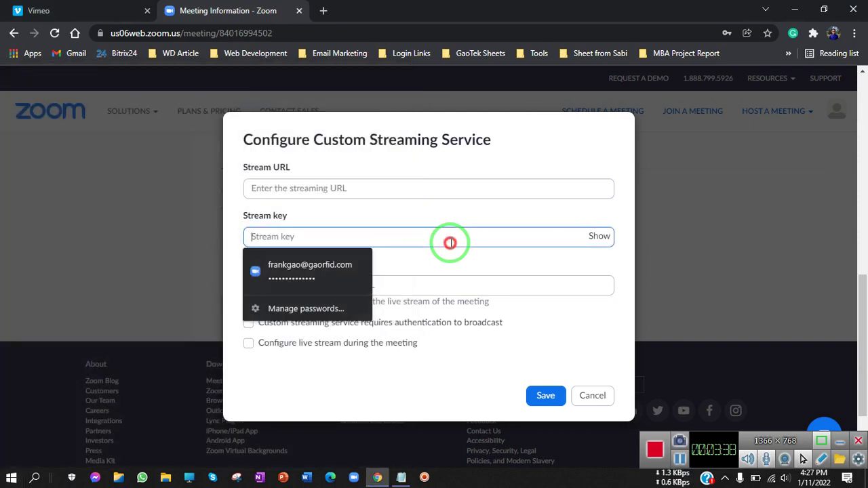
left_click(364, 188)
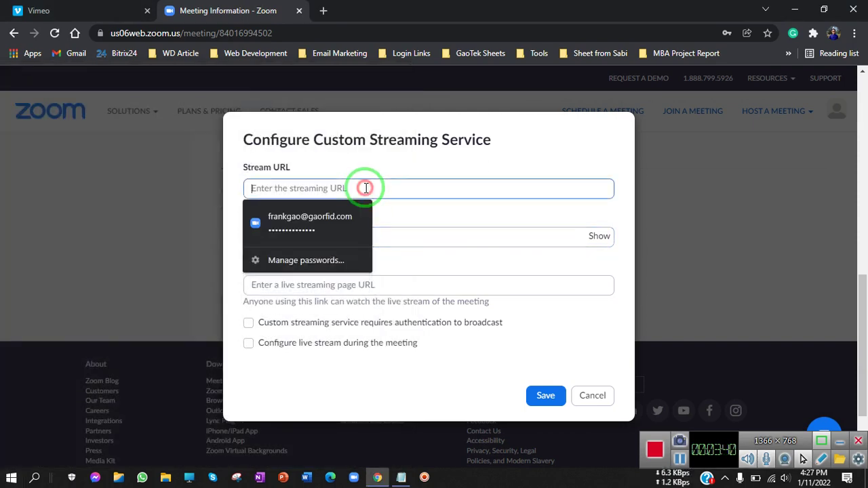
left_click(393, 287)
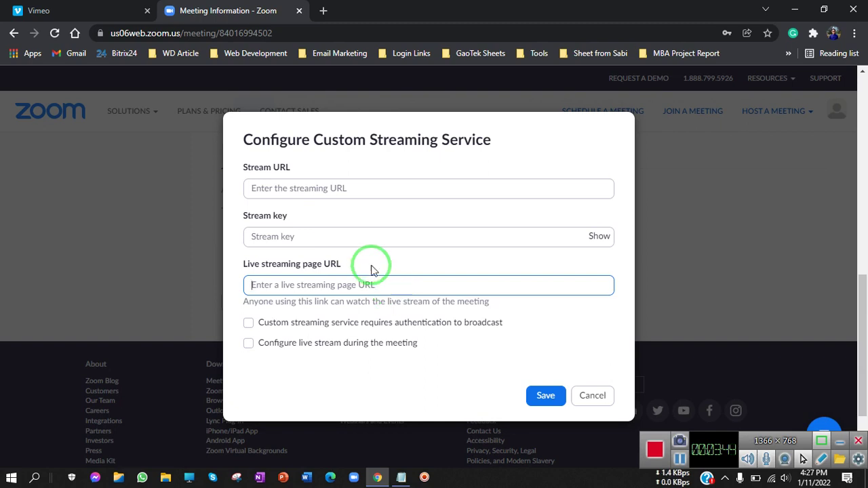
Enter rtmps://rtmp-global.cloud.vimeo.com:443/live as the stream URL and paste the copied stream key into its field.
left_click(329, 187)
key("super+v")
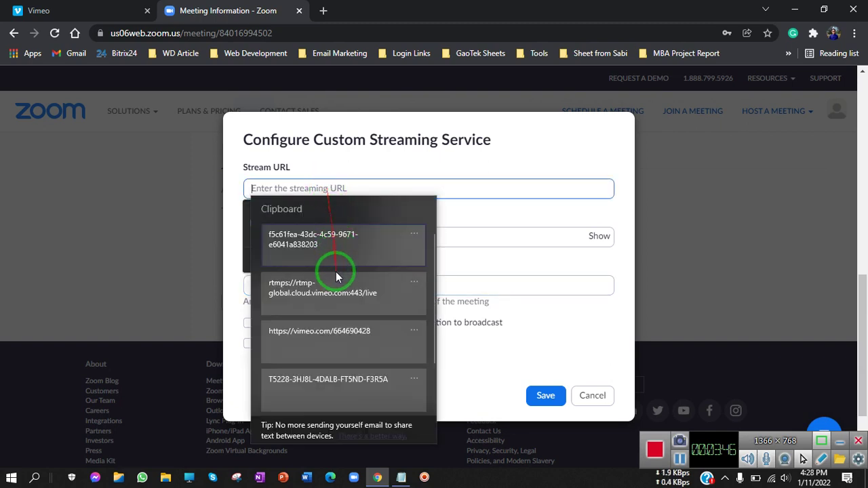
left_click(330, 306)
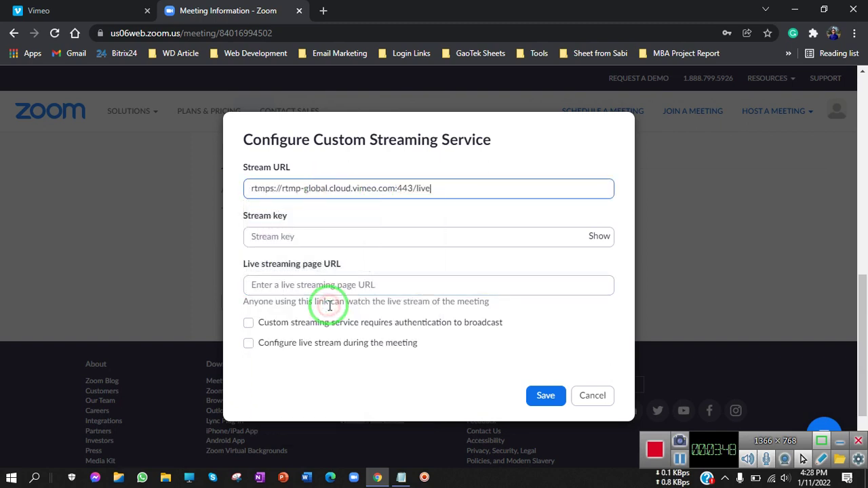
left_click(345, 240)
key("super+v")
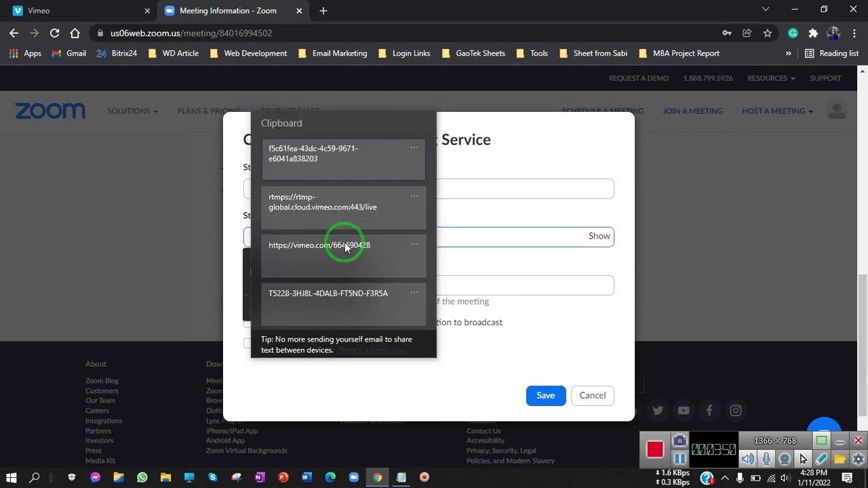
left_click(314, 170)
left_click(317, 292)
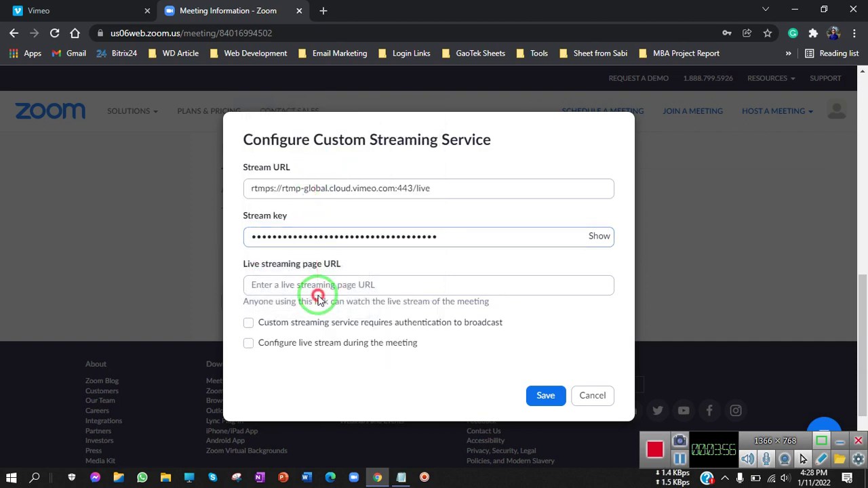
key("super+v")
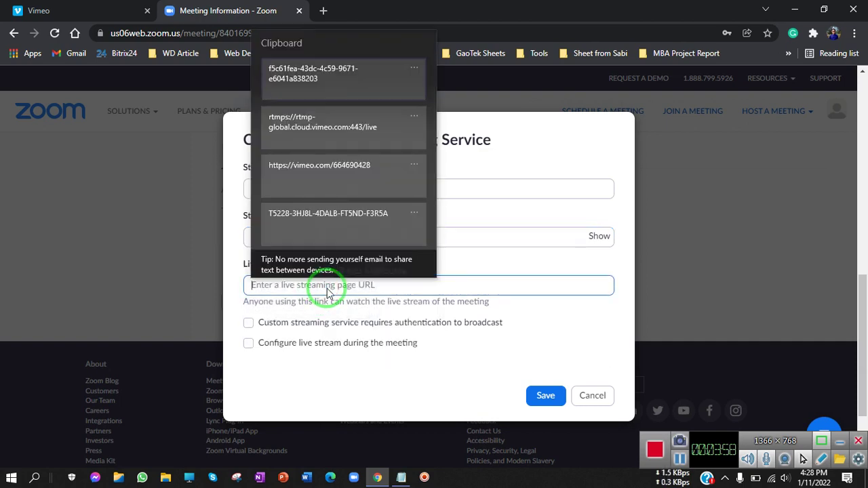
left_click(332, 183)
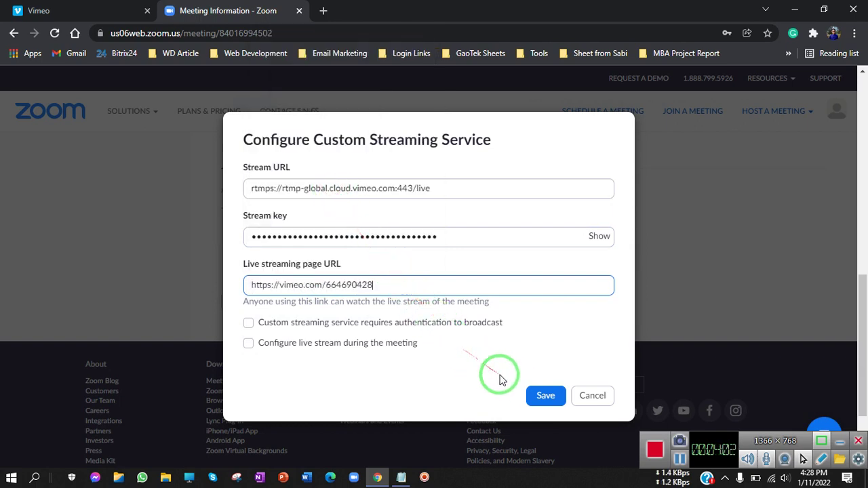
left_click(541, 397)
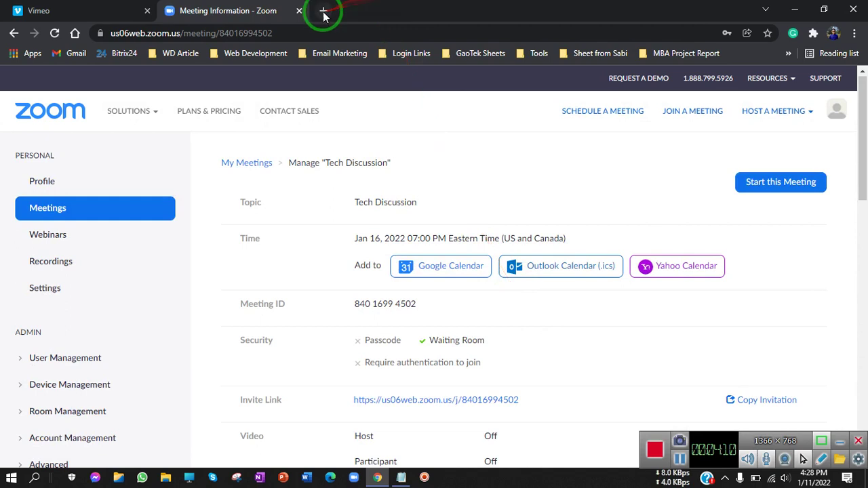
left_click(323, 11)
key("super+v")
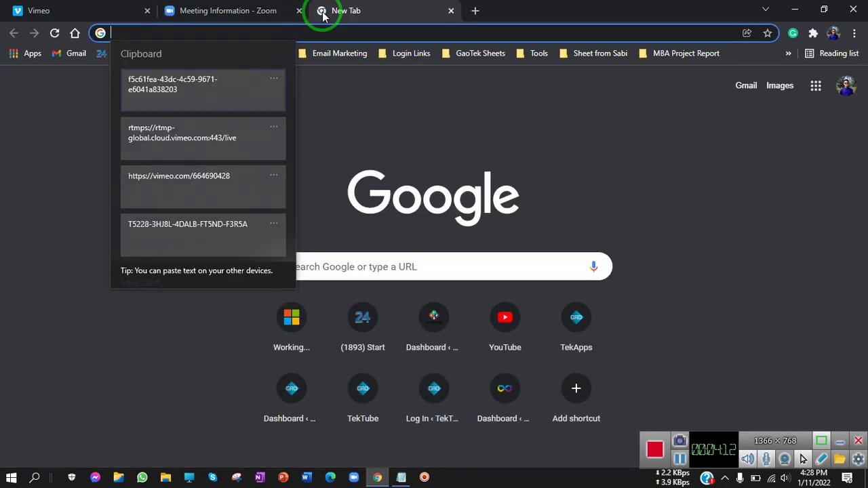
left_click(186, 190)
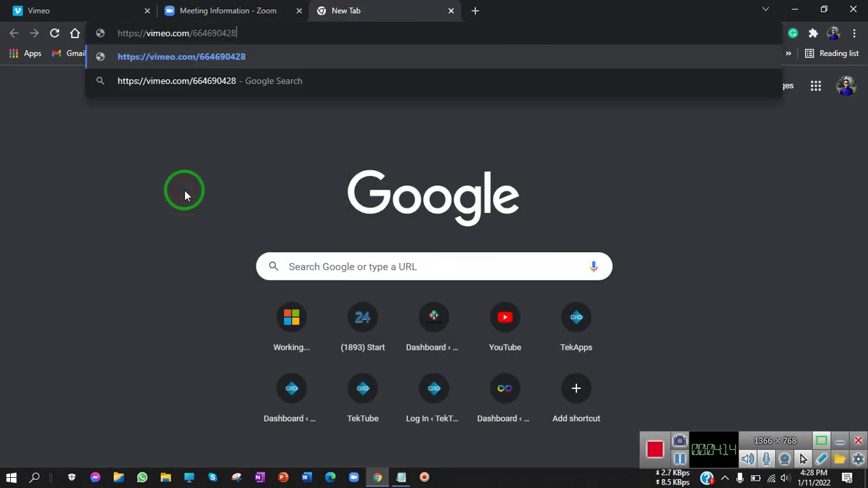
key("Return")
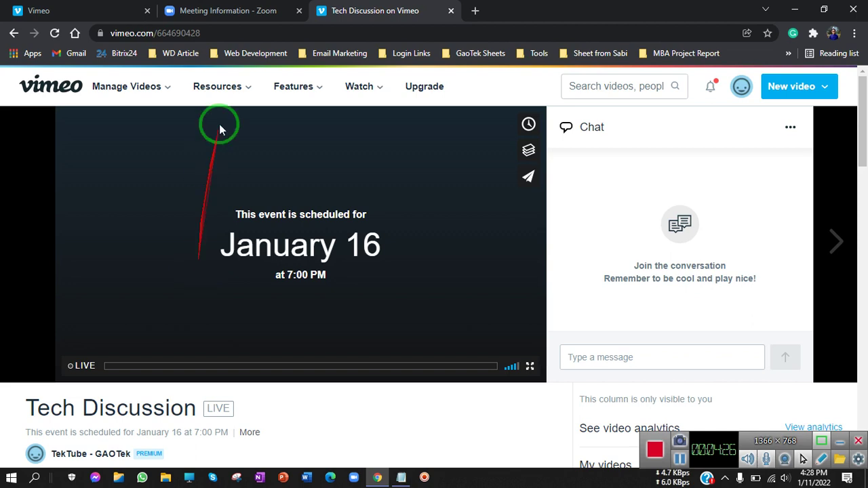
Start the saved Tech Discussion meeting in the Zoom Meetings desktop app and join it with computer audio.
left_click(244, 10)
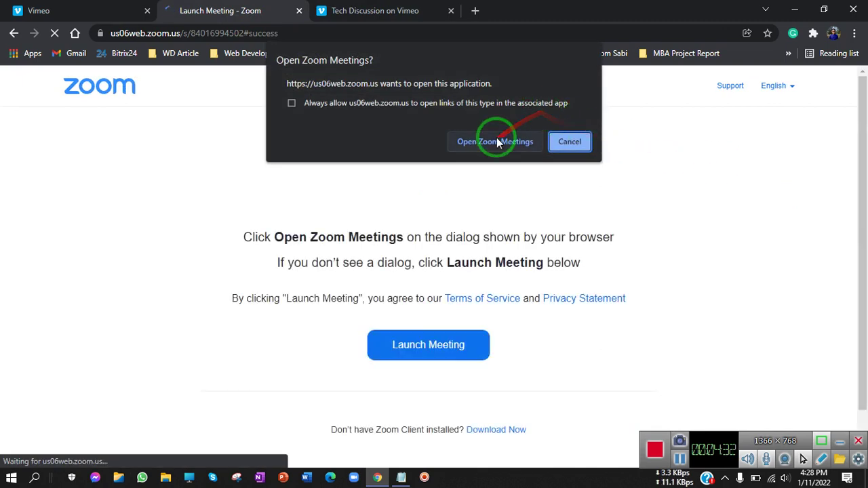
left_click(497, 137)
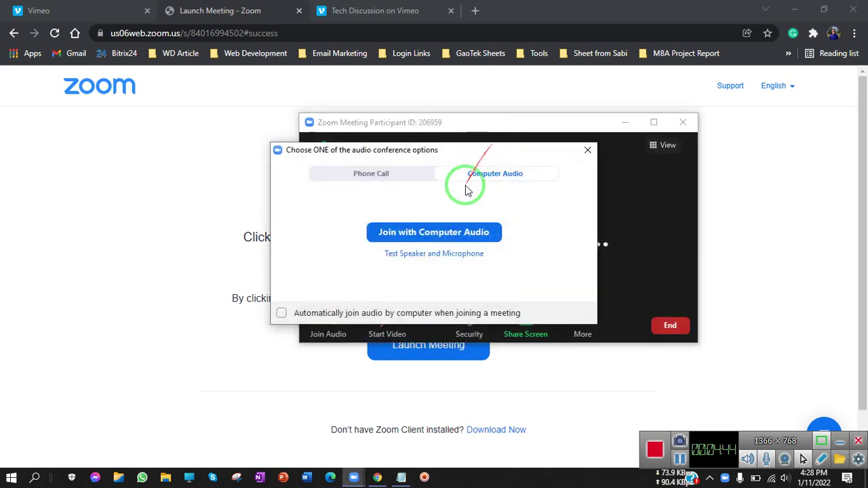
left_click(447, 234)
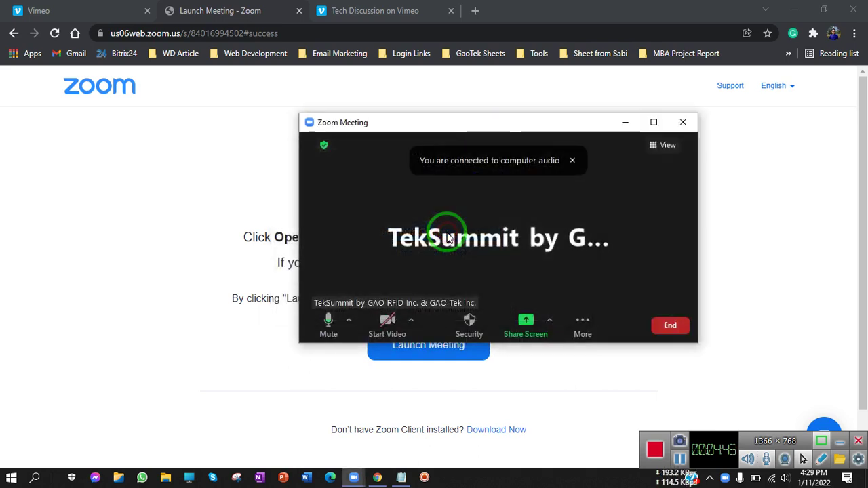
Mute the microphone and start broadcasting the meeting live on the custom live streaming service.
left_click(329, 323)
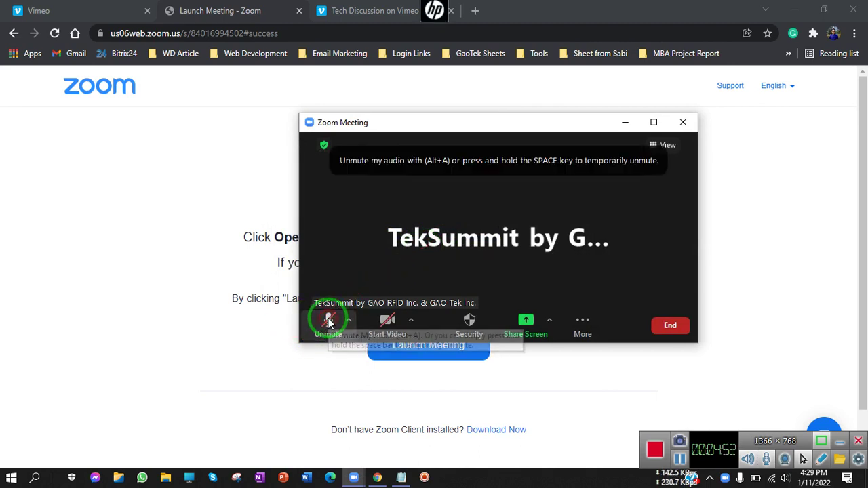
left_click(588, 322)
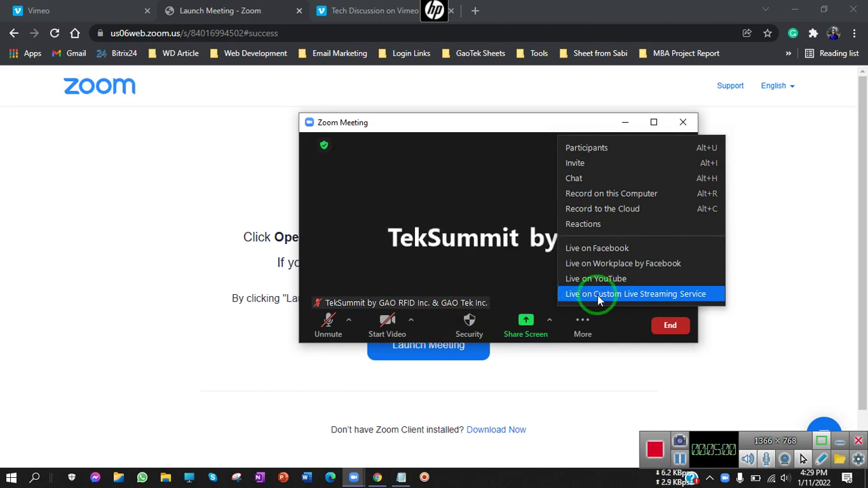
left_click(625, 294)
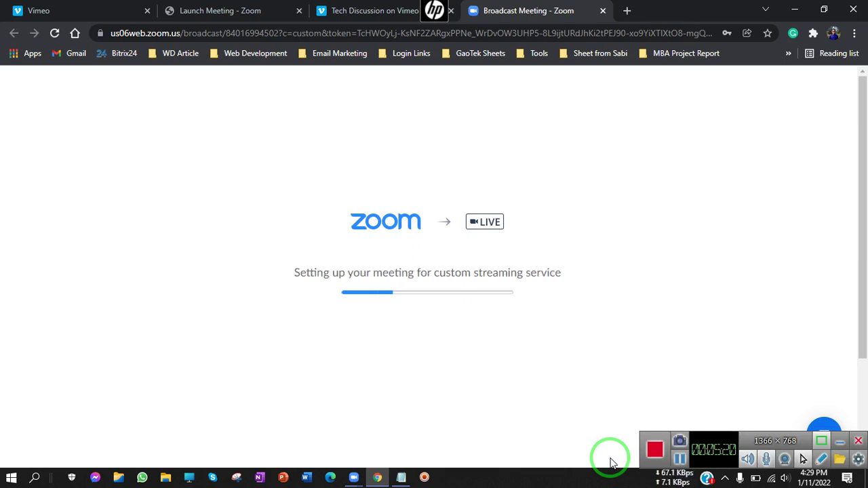
Switch to the Zoom meeting window, maximize it to check the live streaming status, and minimize it to return to the browser.
left_click(354, 478)
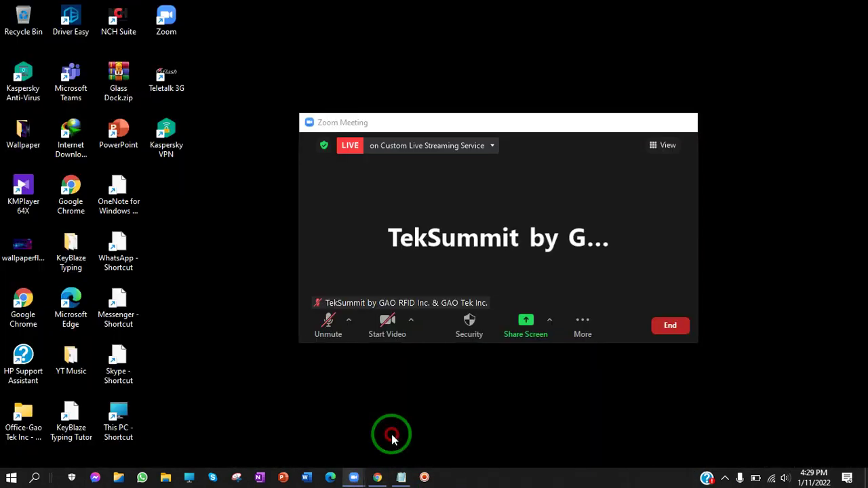
left_click(394, 437)
left_click(463, 279)
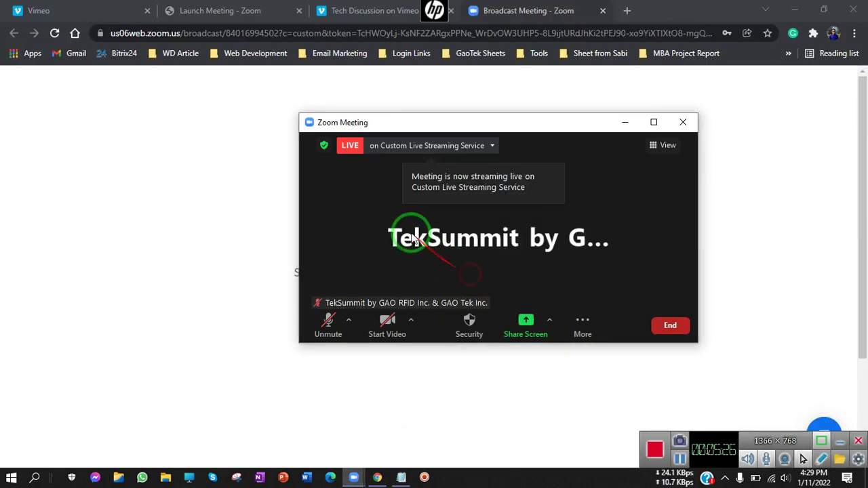
left_click(654, 122)
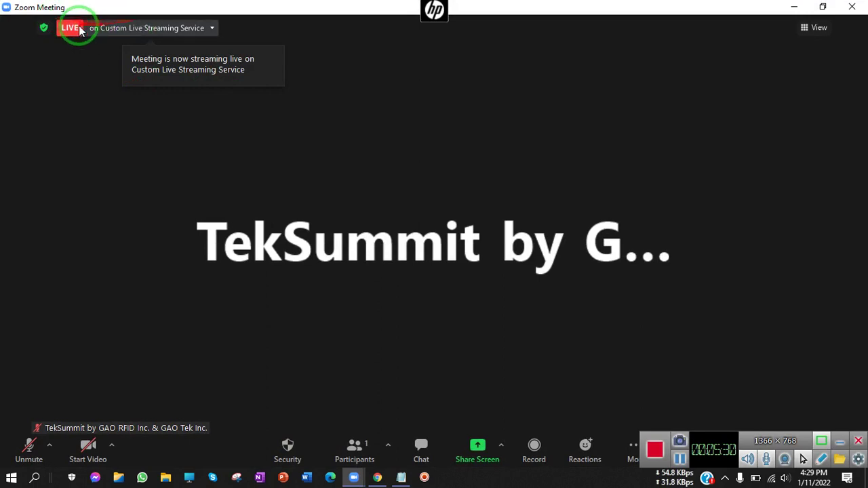
left_click(794, 7)
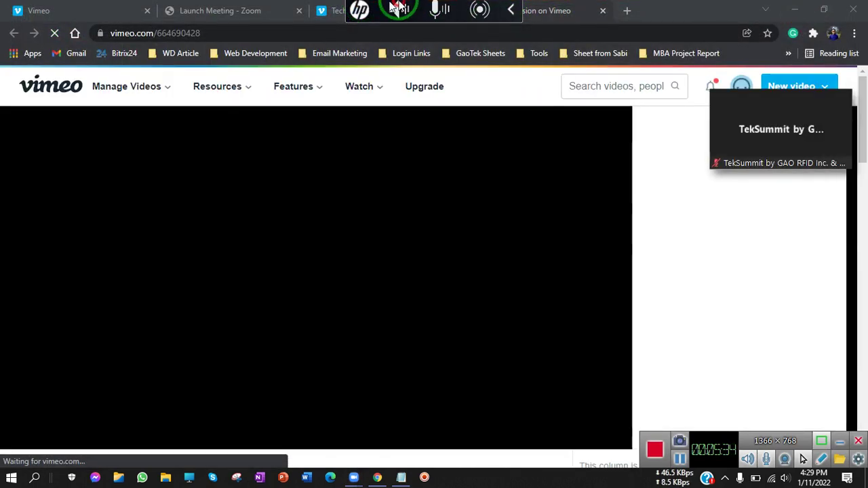